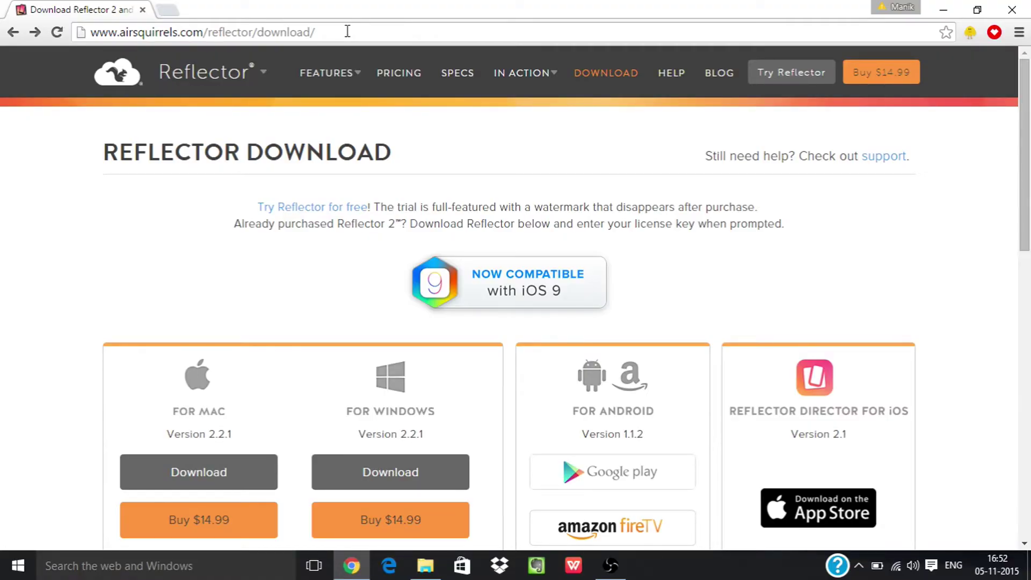
Step: Select the Reflector download page's web address in Chrome's address bar
left_click(349, 33)
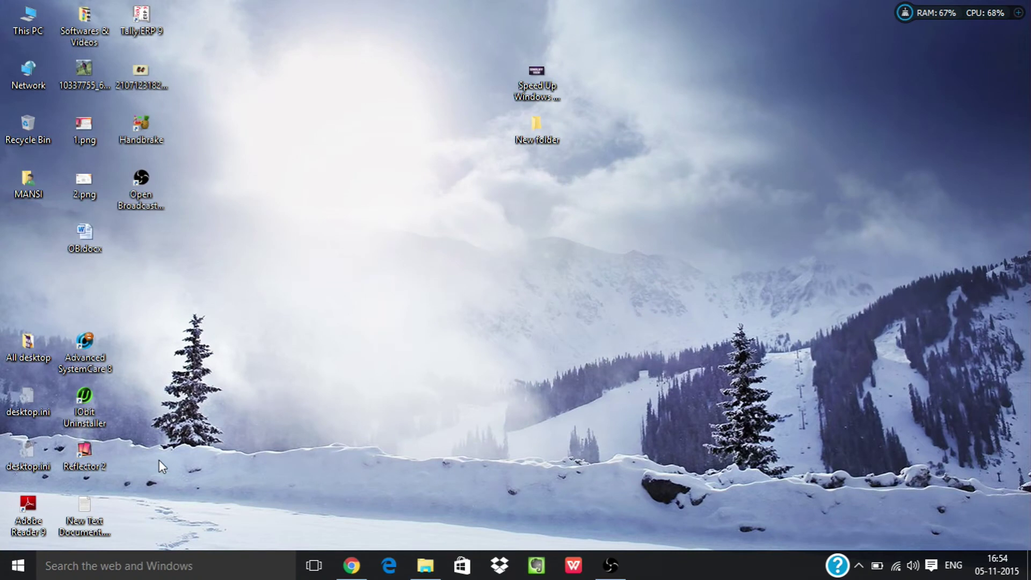
Step: Launch Reflector 2 from its desktop shortcut to receive the iPhone's mirrored screen
double_click(91, 457)
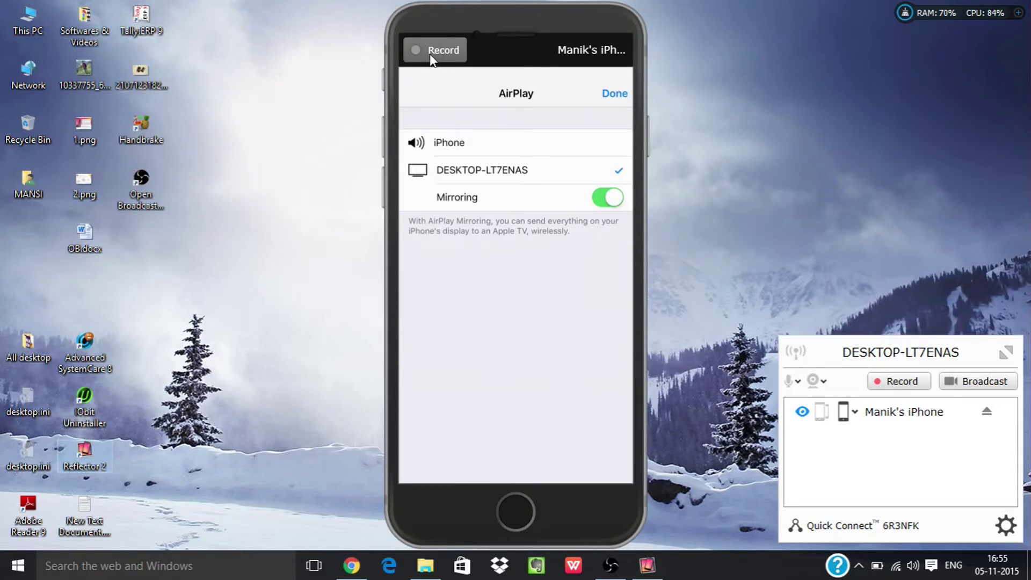
Step: Capture a Reflector recording of the iPhone mirror and save it as Desktop\Reflector Recording.mp4
left_click(415, 52)
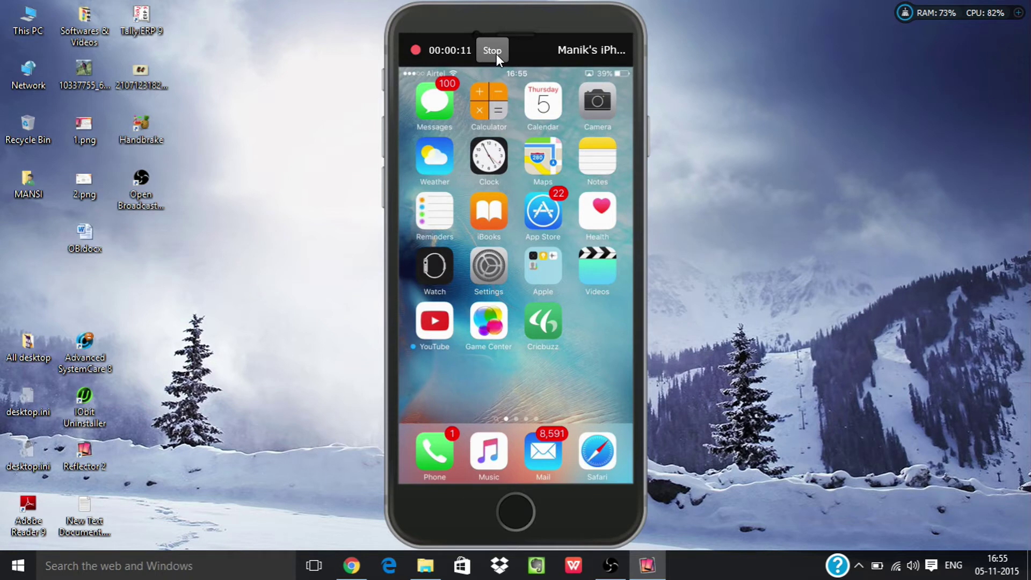
left_click(497, 54)
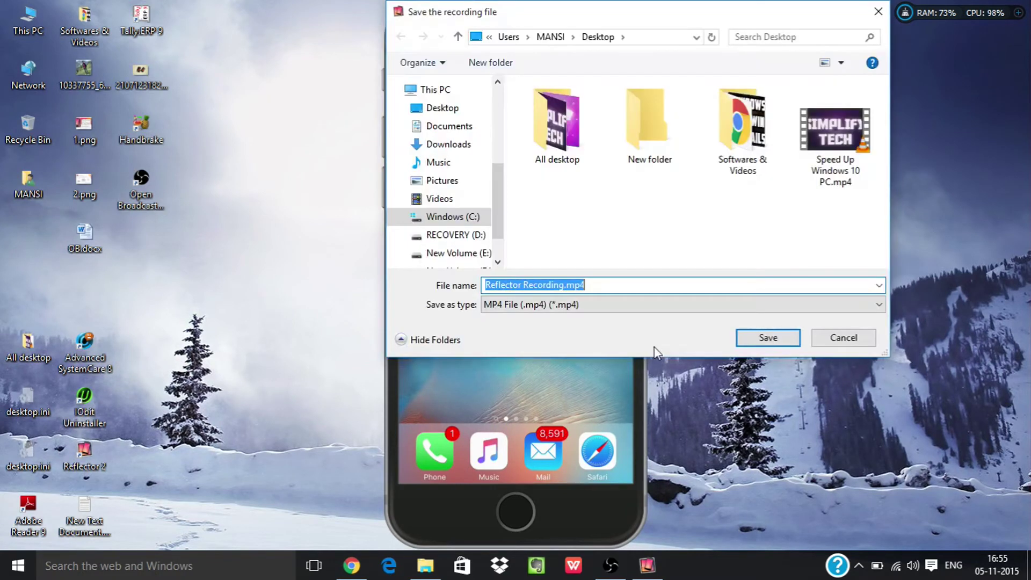
left_click(636, 306)
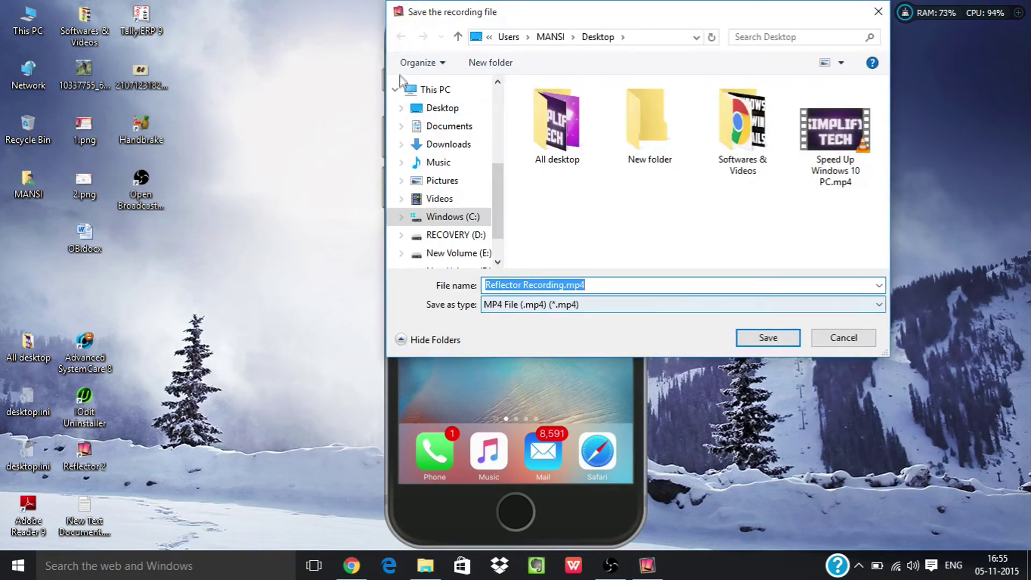
left_click(759, 341)
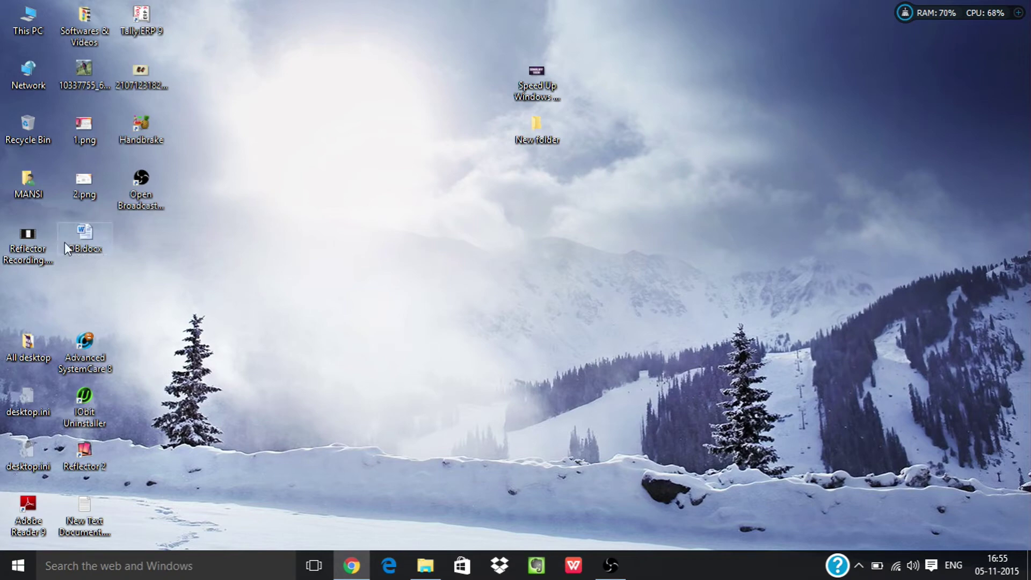
double_click(29, 250)
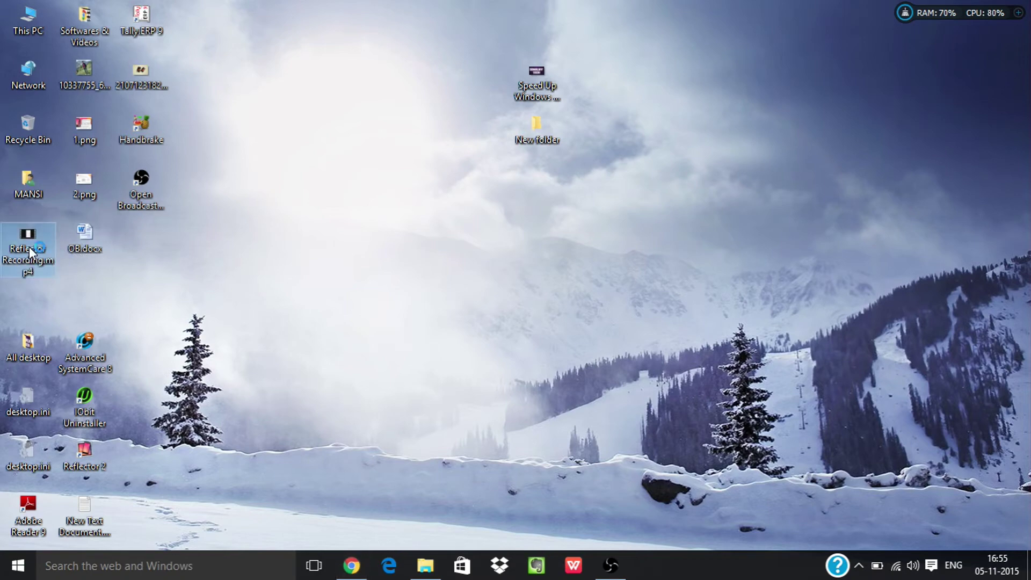